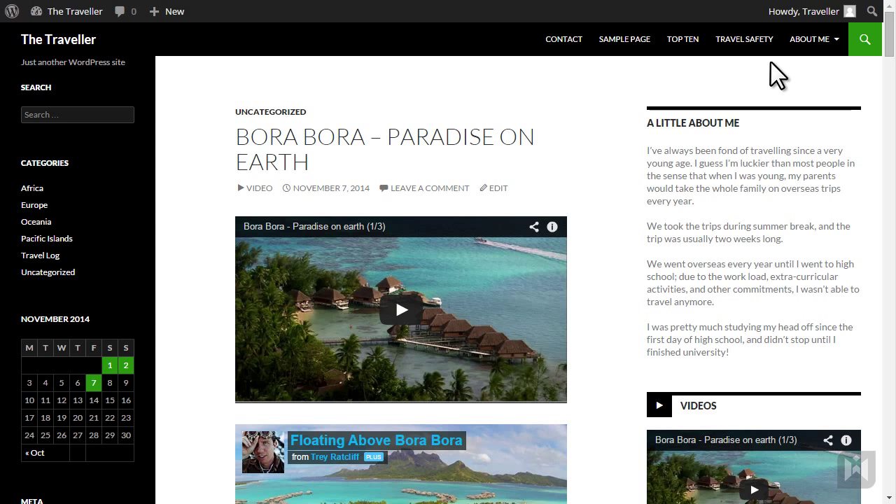
# Step: Show the admin-bar dropdown under The Traveller site name, listing the site's admin areas
pyautogui.moveTo(797, 51)
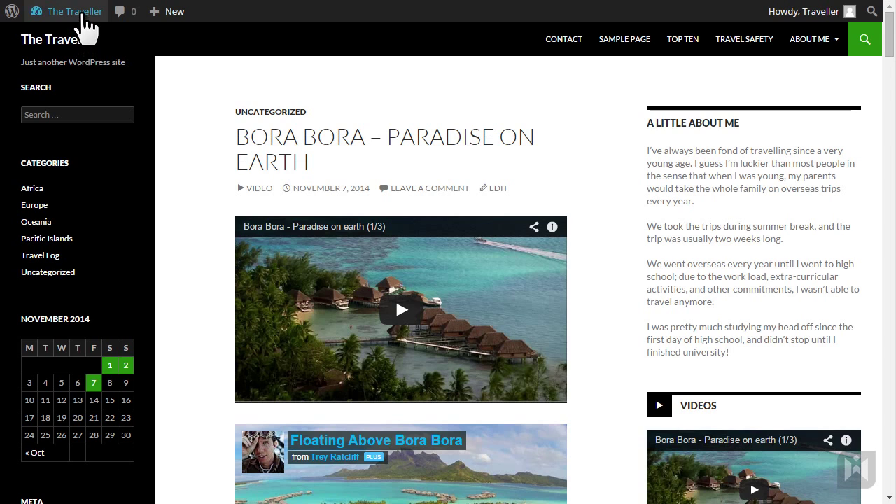
# Step: Go to Appearance > Menus and enter 'Top Navigation Menu' as the new menu's name
pyautogui.moveTo(90, 25)
pyautogui.click(81, 108)
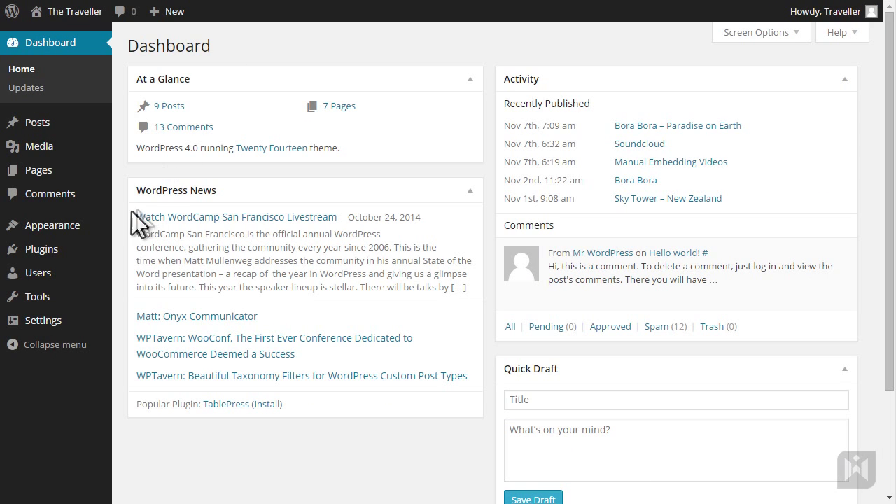
pyautogui.moveTo(36, 228)
pyautogui.click(170, 278)
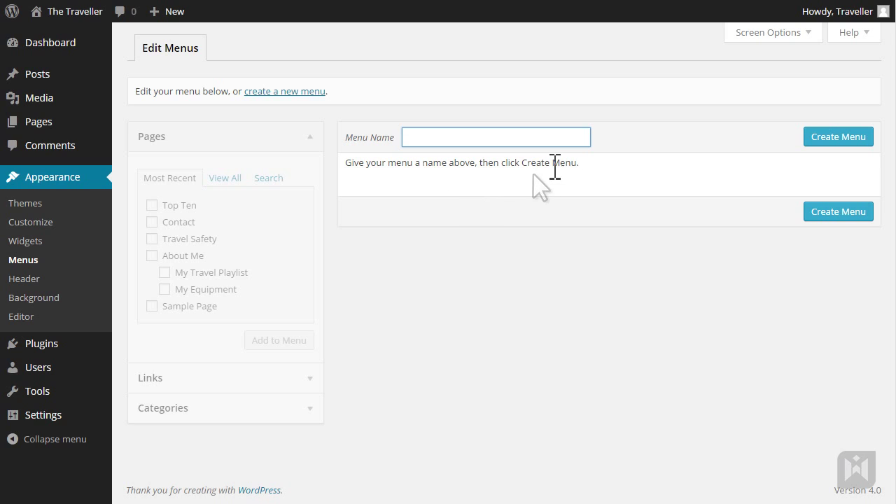
pyautogui.write('Top Navigation Menu')
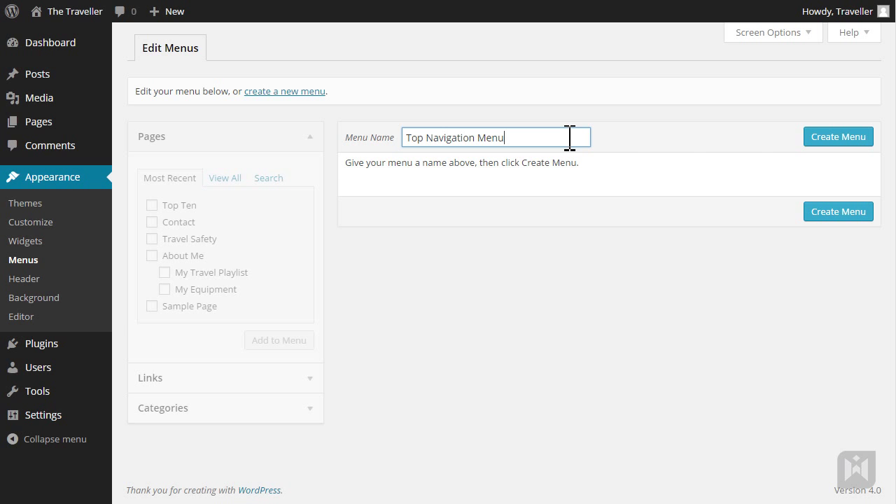
# Step: Create Top Navigation Menu and save it as the Top primary menu location
pyautogui.click(812, 140)
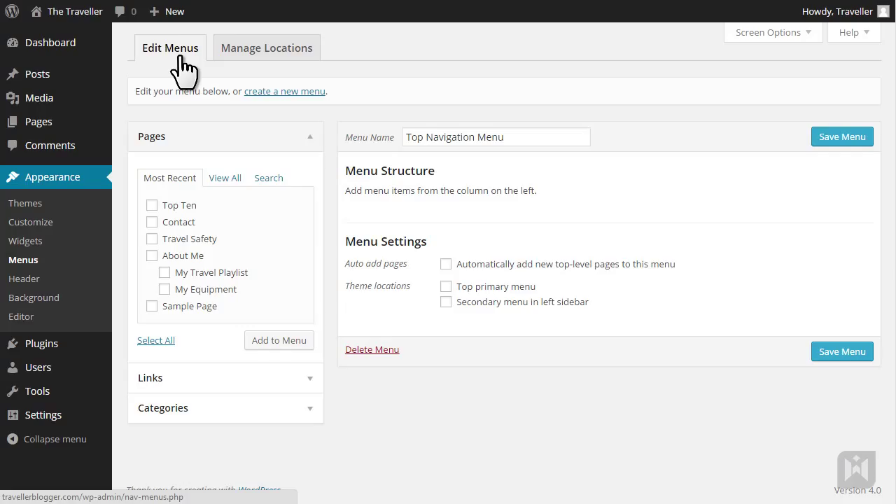
pyautogui.click(228, 55)
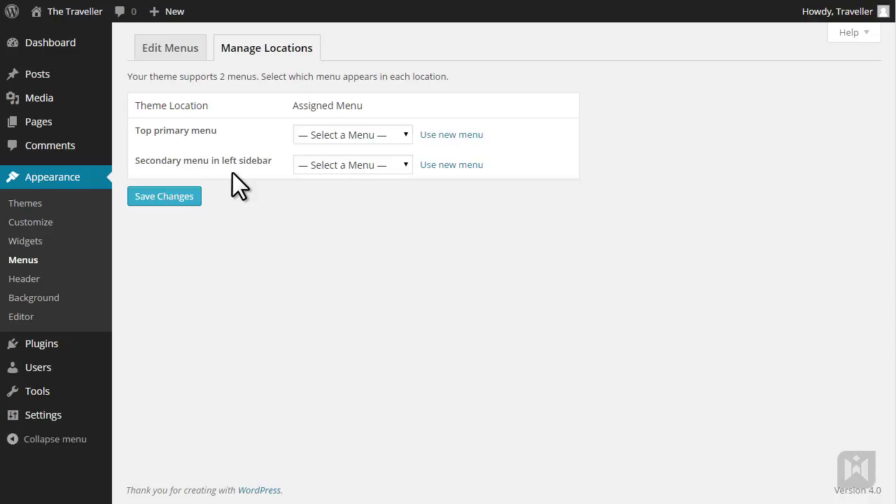
pyautogui.click(381, 132)
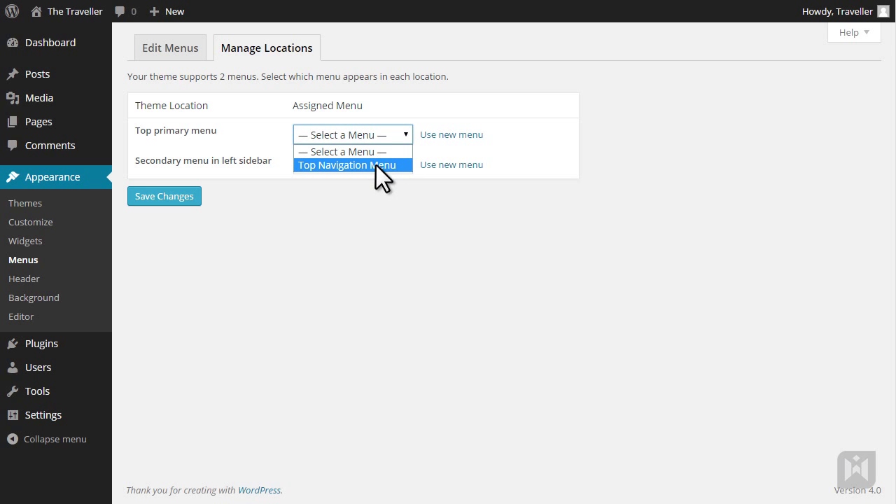
pyautogui.click(376, 165)
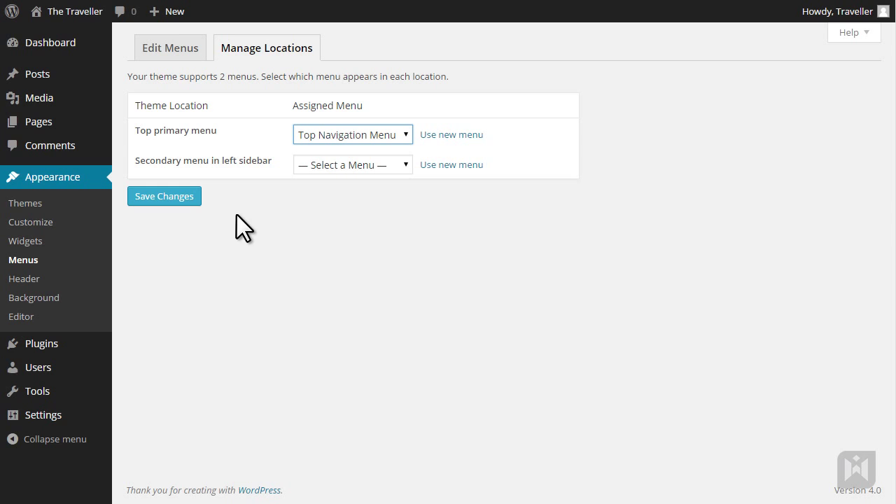
pyautogui.click(185, 200)
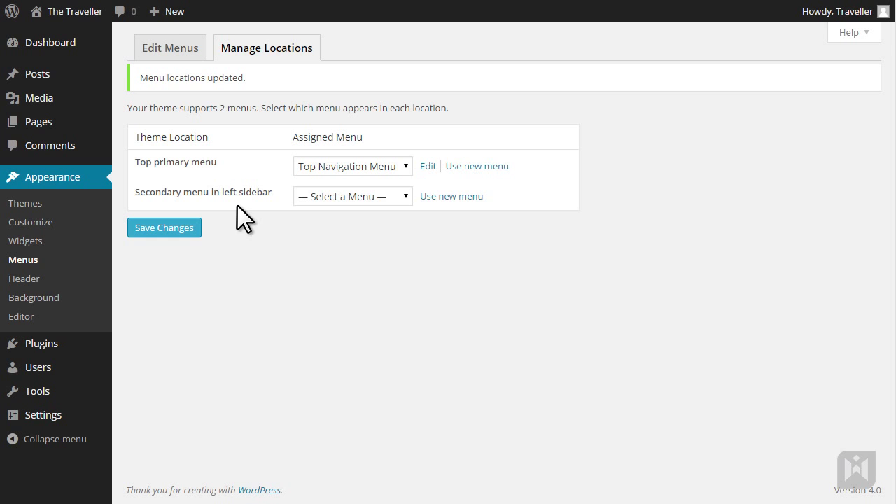
# Step: Return to the Edit Menus tab for Top Navigation Menu and toggle Screen Options
pyautogui.click(188, 50)
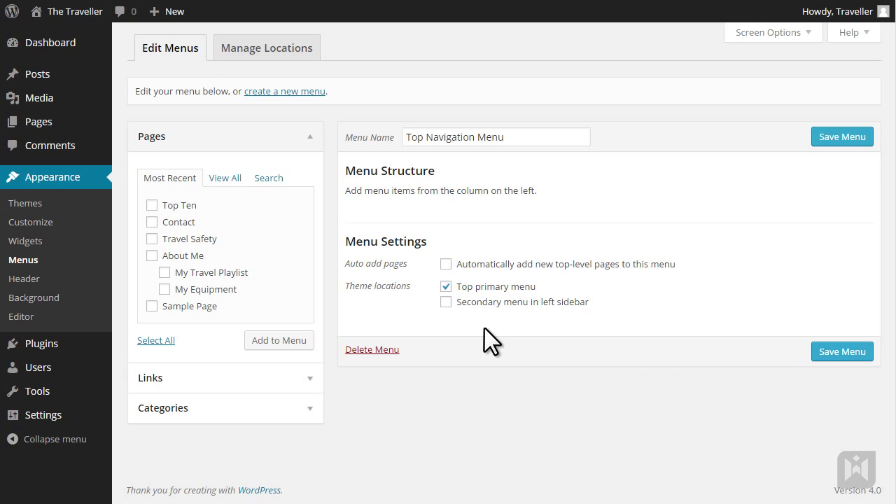
pyautogui.click(522, 137)
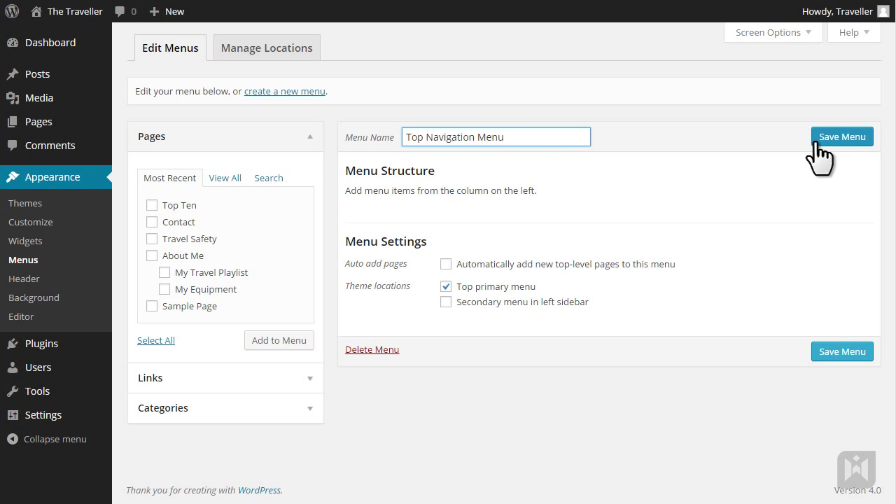
pyautogui.click(620, 169)
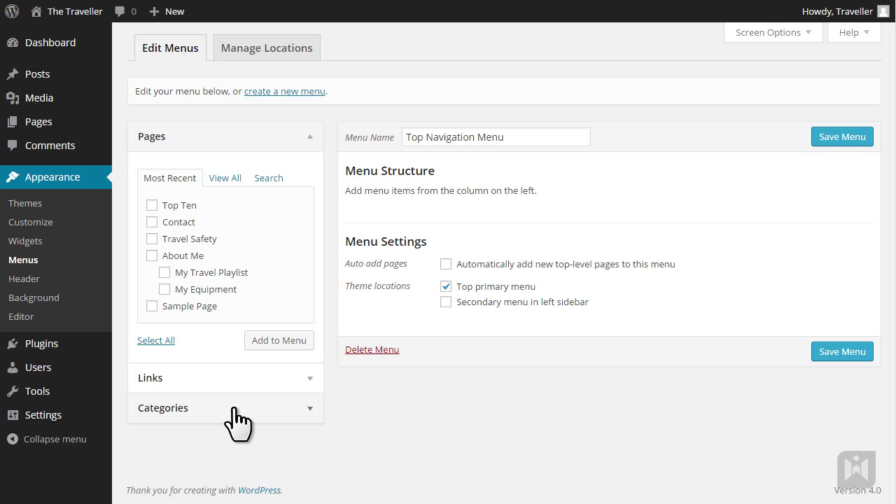
pyautogui.click(732, 35)
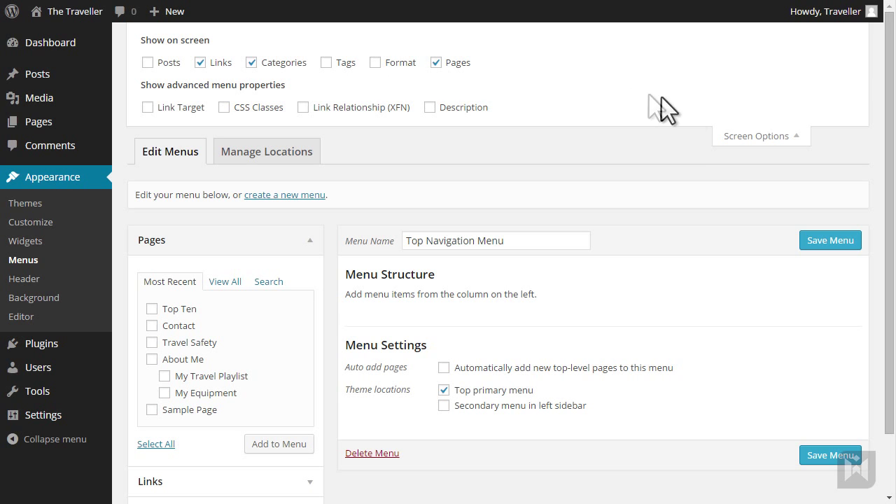
pyautogui.click(728, 138)
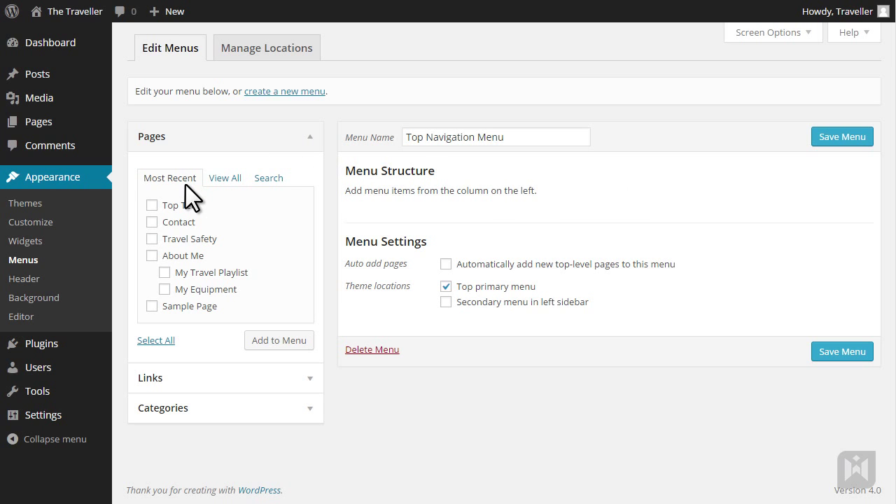
# Step: Browse the Pages View All and Search tabs, then expand the Custom Links and Categories boxes
pyautogui.click(220, 183)
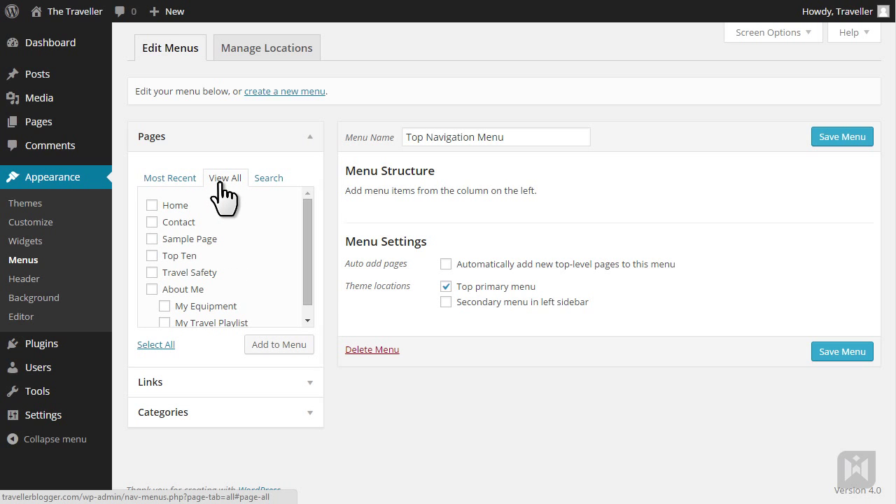
pyautogui.click(259, 184)
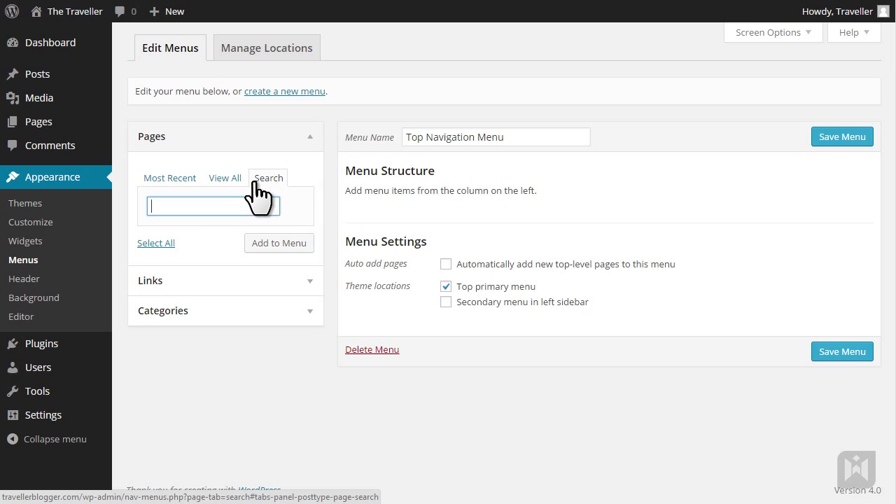
pyautogui.click(238, 280)
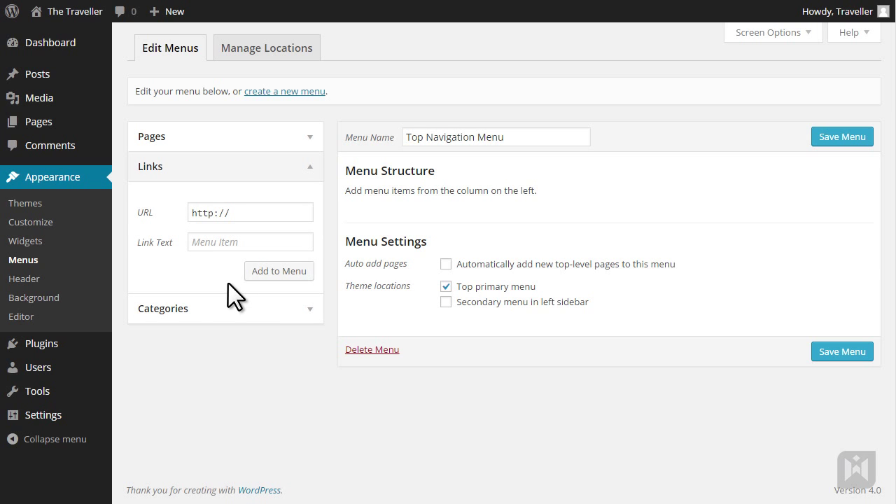
pyautogui.click(226, 309)
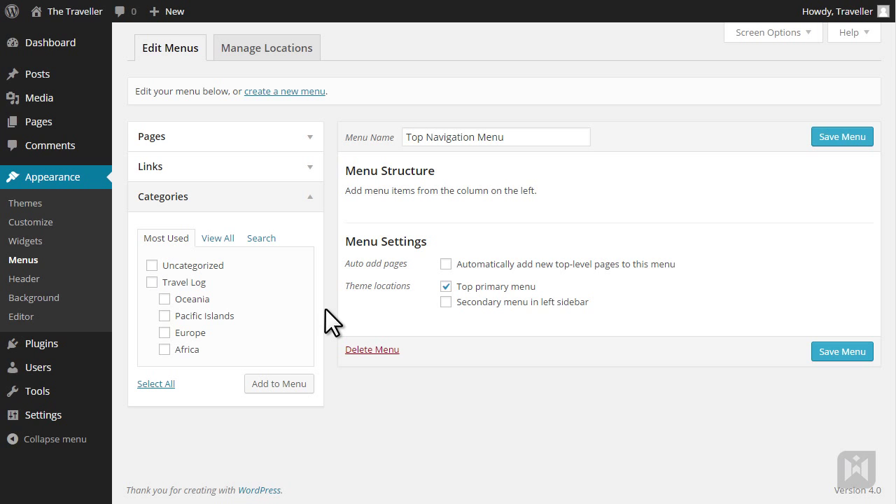
# Step: Add all pages to the menu, move Contact below Top Ten, and nest My Equipment under About Me
pyautogui.click(277, 140)
pyautogui.click(220, 179)
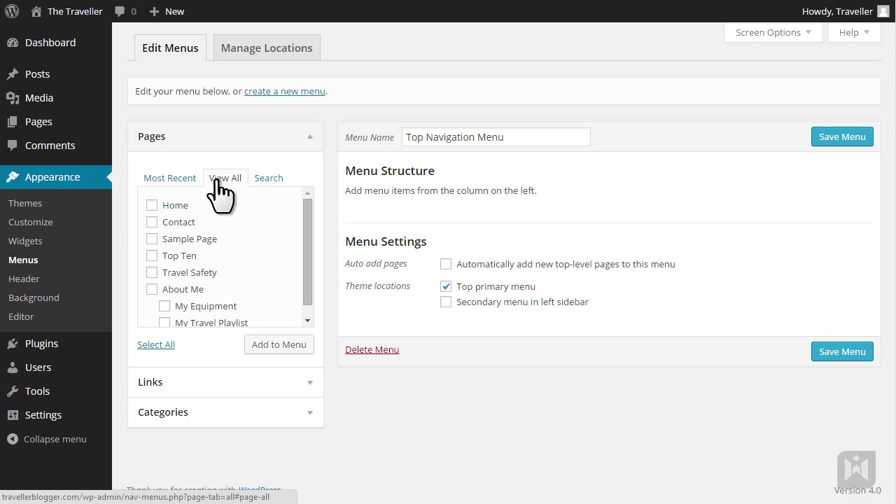
pyautogui.click(156, 344)
pyautogui.click(263, 350)
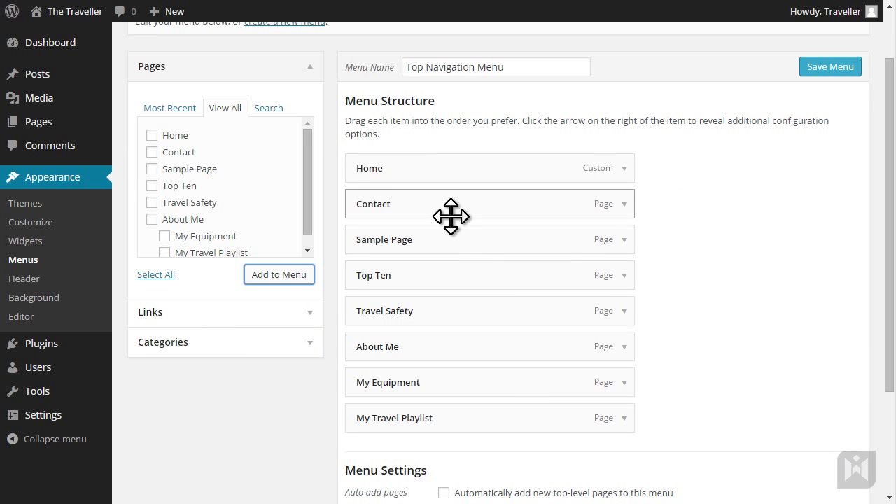
pyautogui.moveTo(451, 217)
pyautogui.mouseDown()
pyautogui.moveTo(452, 202)
pyautogui.moveTo(453, 253)
pyautogui.moveTo(438, 279)
pyautogui.moveTo(437, 244)
pyautogui.moveTo(416, 252)
pyautogui.moveTo(442, 227)
pyautogui.mouseUp()
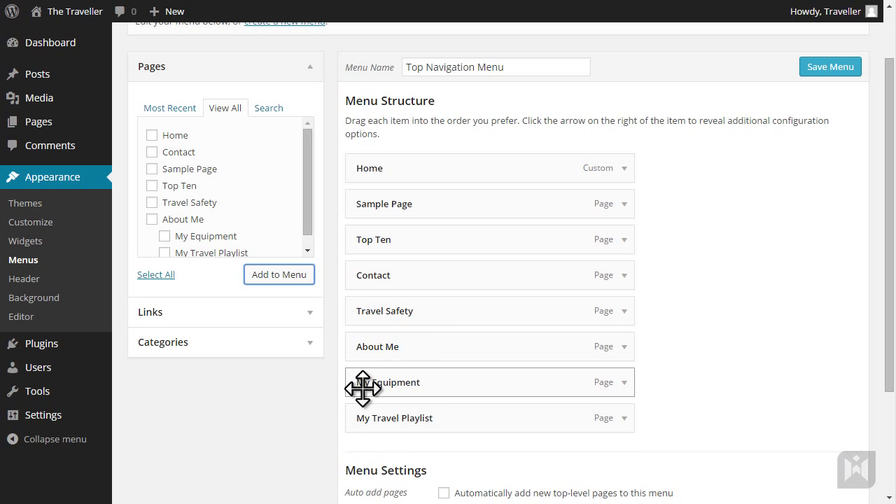
pyautogui.moveTo(362, 388); pyautogui.dragTo(436, 423)
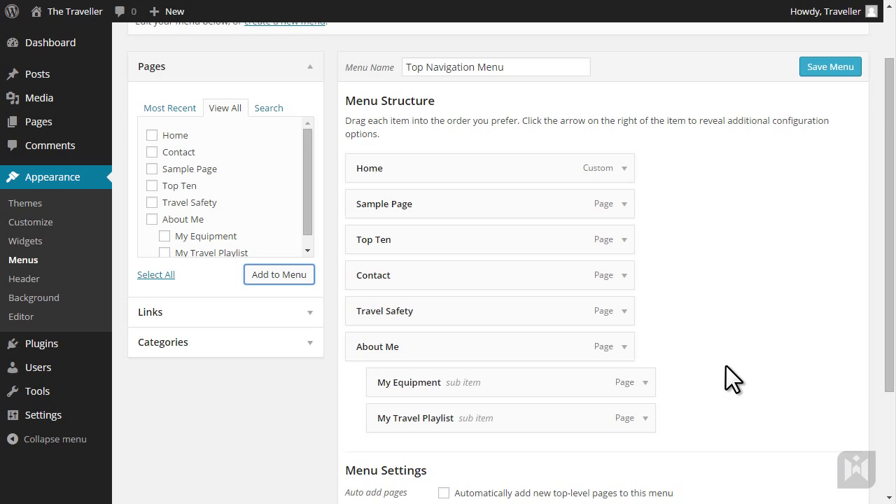
# Step: Rename the Top Ten item to 'Top 10' and Contact to 'Contact Me'
pyautogui.click(623, 240)
pyautogui.moveTo(378, 288); pyautogui.dragTo(437, 288)
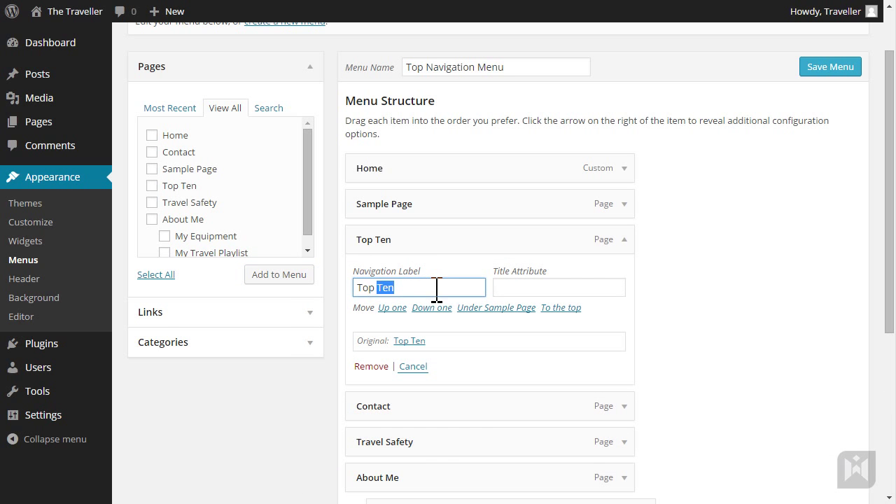
pyautogui.write('10')
pyautogui.click(623, 240)
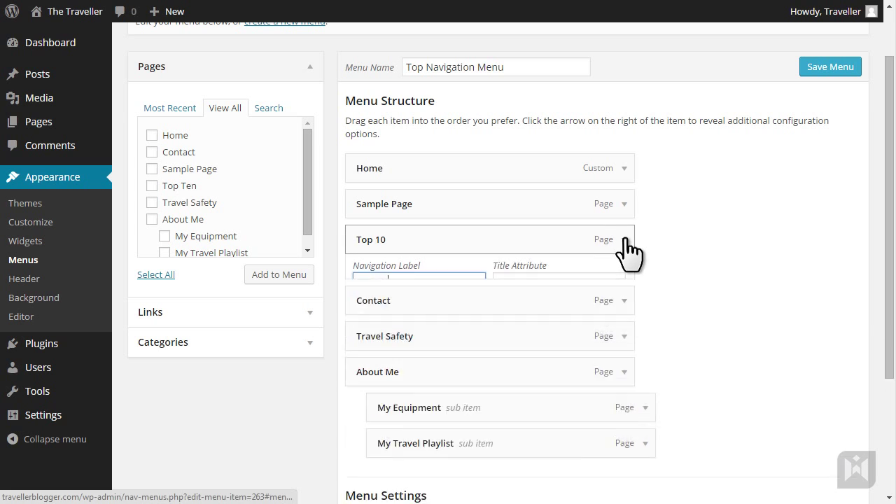
pyautogui.click(624, 275)
pyautogui.click(435, 324)
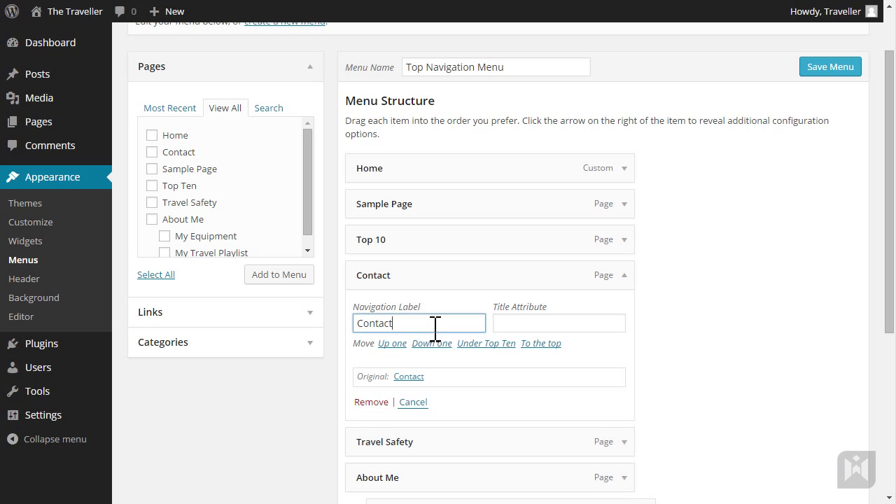
pyautogui.write('Me')
pyautogui.click(624, 275)
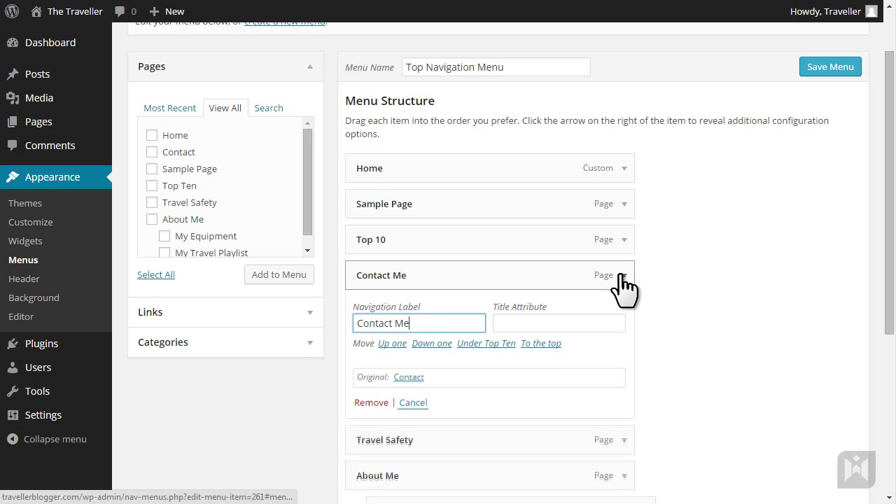
# Step: Remove Sample Page from the menu and save Top Navigation Menu
pyautogui.click(624, 204)
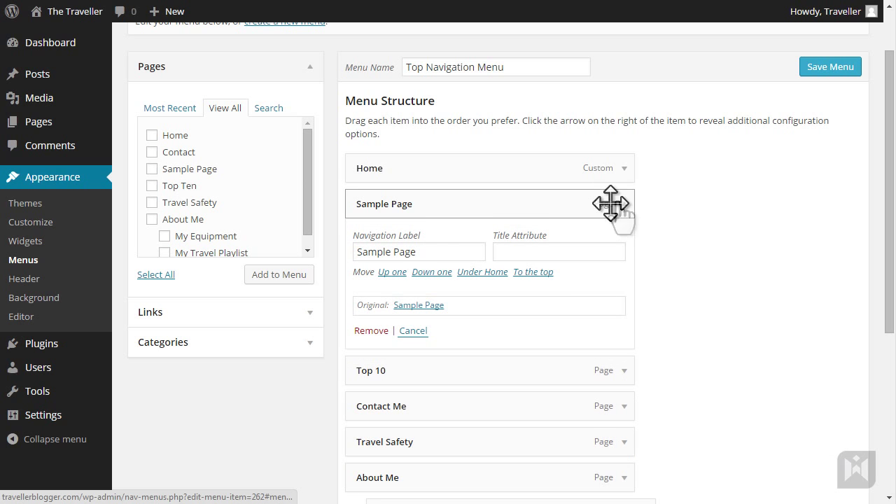
pyautogui.click(386, 332)
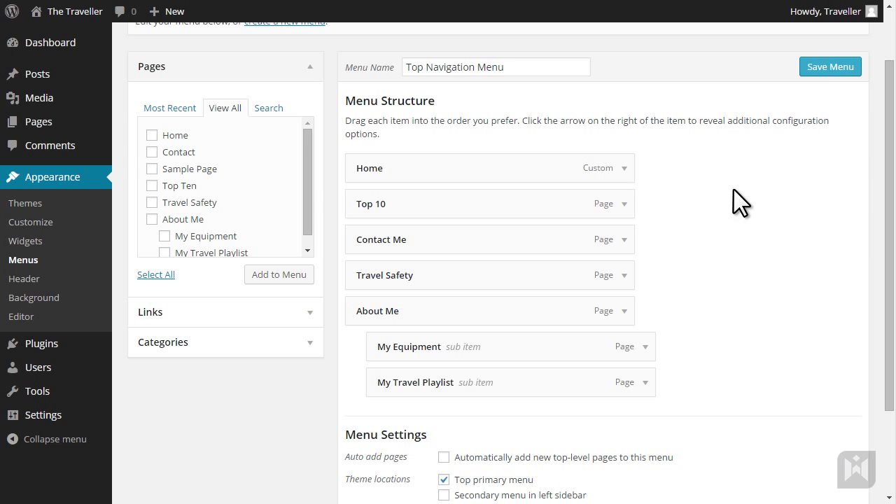
pyautogui.click(810, 70)
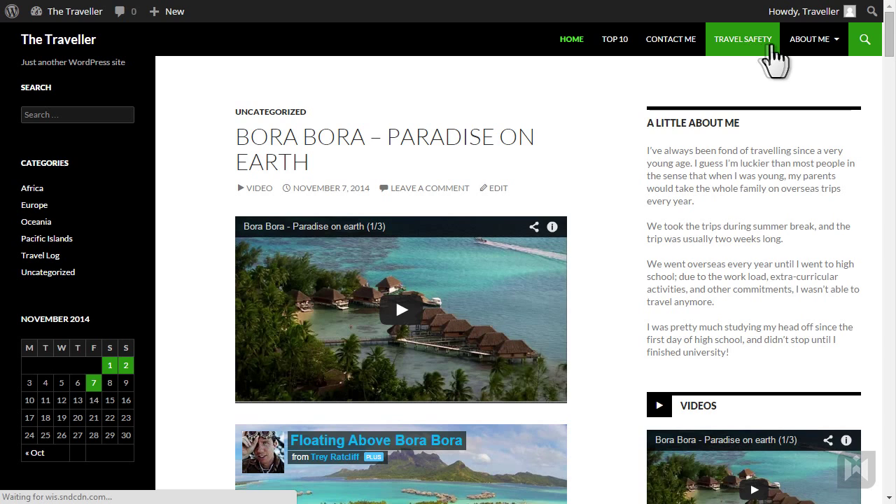
pyautogui.moveTo(805, 50)
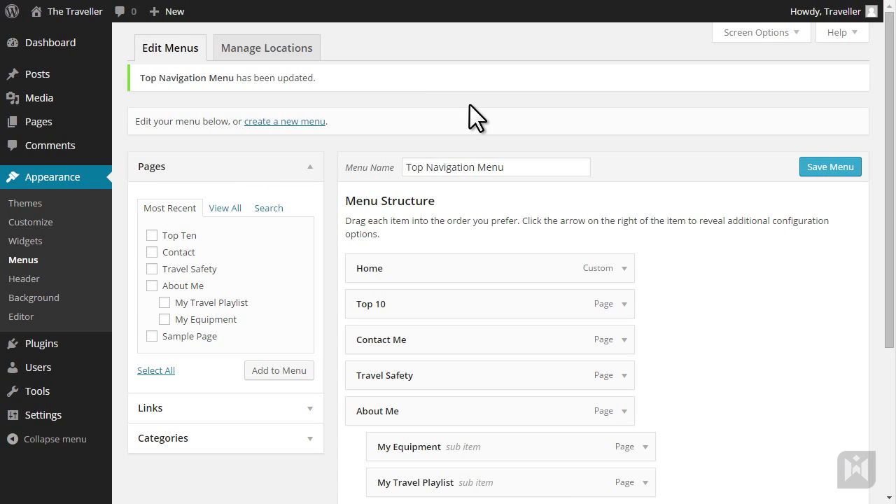
# Step: Create 'Secondary Menu', tick the Secondary menu in left sidebar location, and save it
pyautogui.click(308, 123)
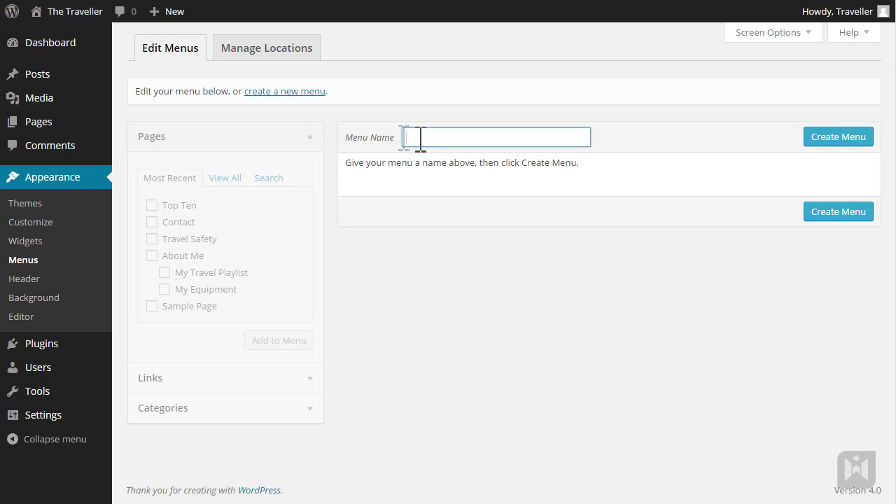
pyautogui.click(459, 138)
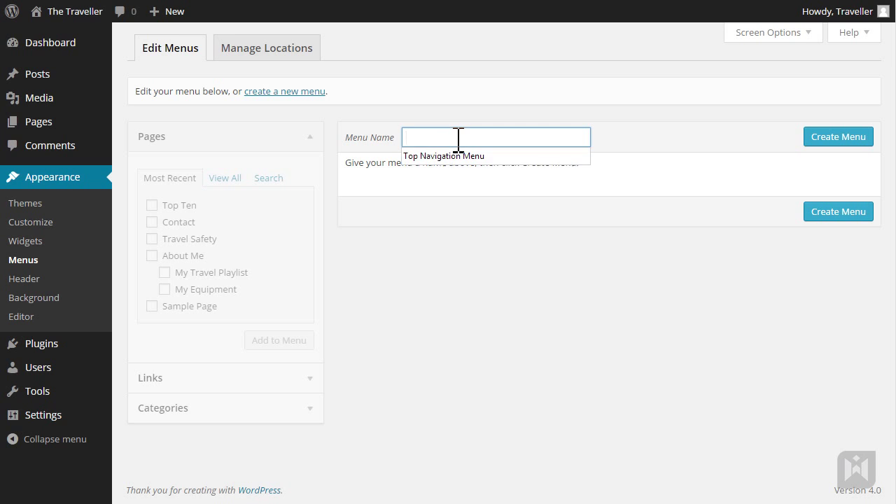
pyautogui.write('Secondary ')
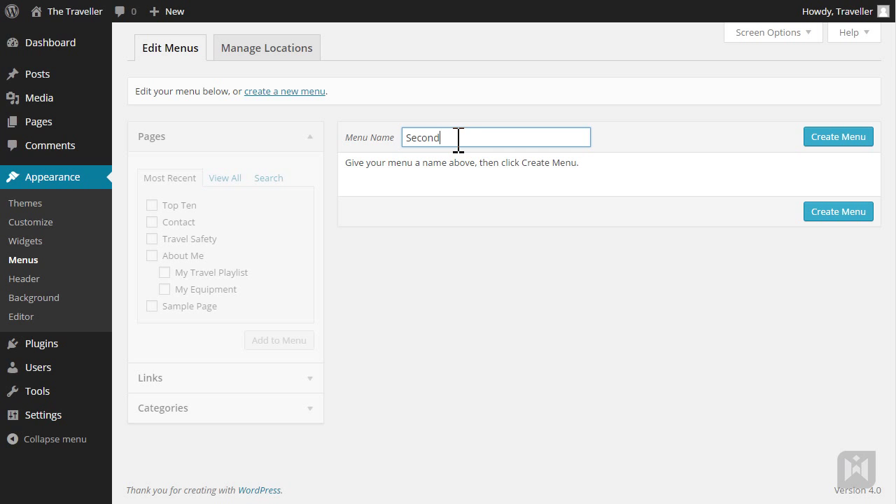
pyautogui.write('Menu')
pyautogui.click(813, 136)
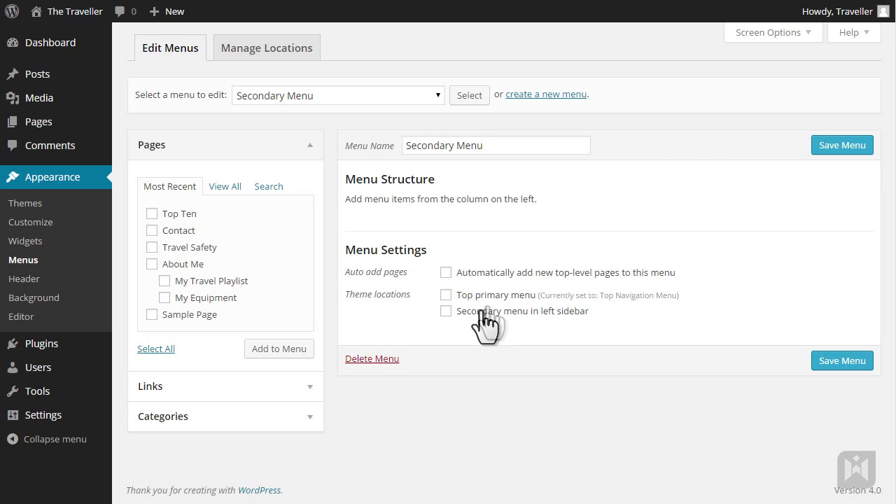
pyautogui.click(472, 315)
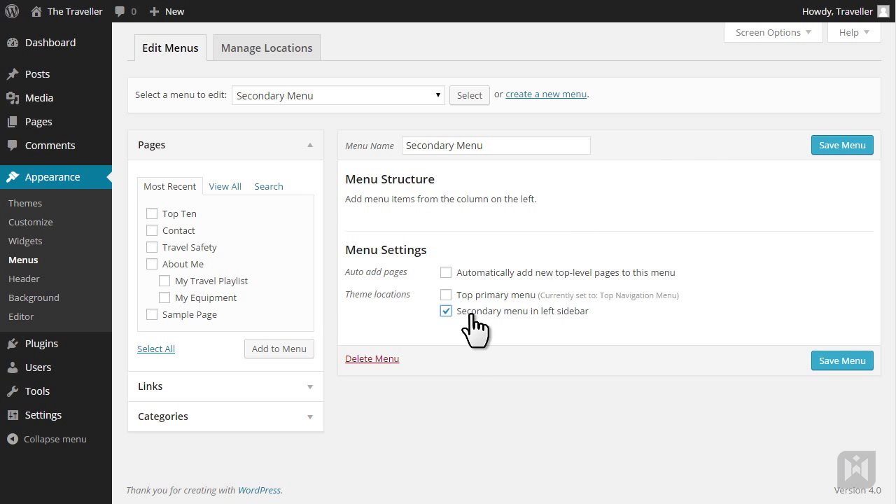
pyautogui.click(837, 361)
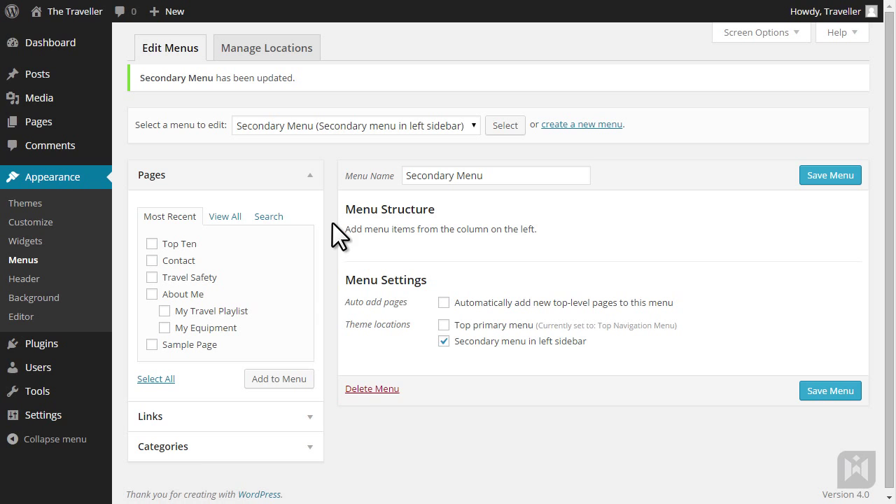
# Step: Add all six categories (Uncategorized, Travel Log, Oceania, Pacific Islands, Europe, Africa) to the menu
pyautogui.click(308, 449)
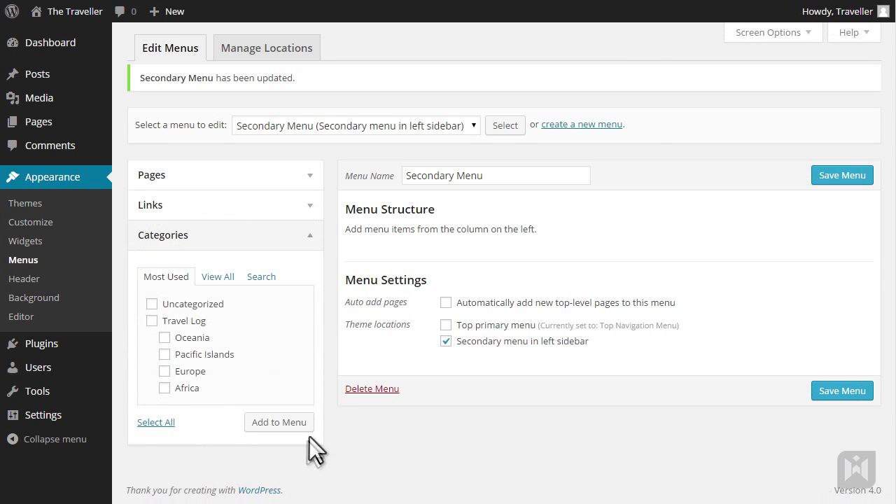
pyautogui.click(158, 422)
pyautogui.click(280, 426)
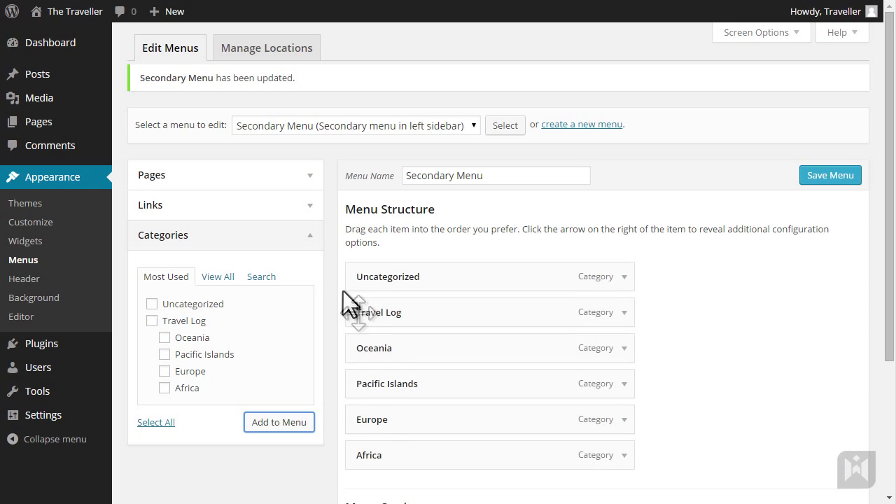
pyautogui.click(306, 209)
pyautogui.click(267, 256)
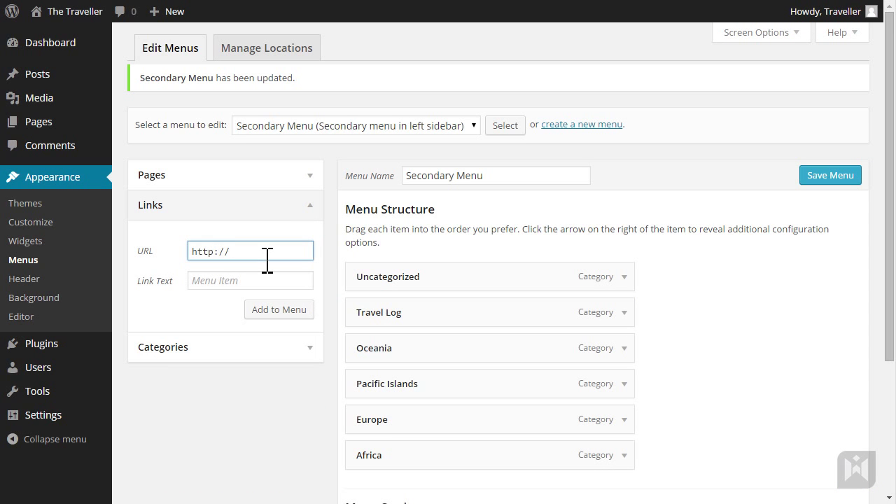
pyautogui.write('www.google.com')
pyautogui.click(261, 278)
pyautogui.write('Go To Google')
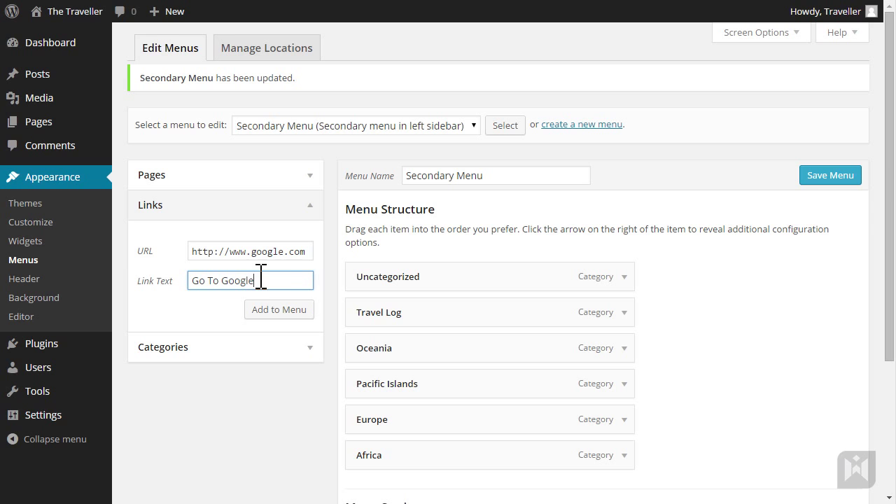
pyautogui.click(283, 311)
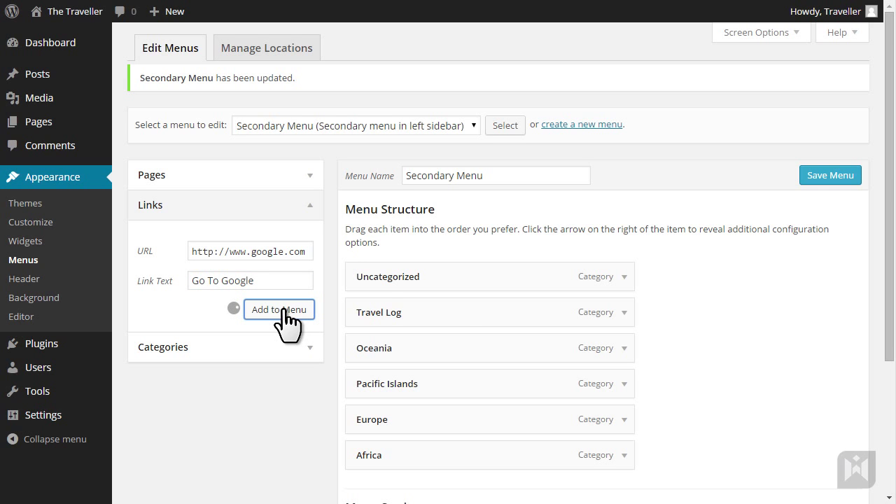
pyautogui.click(814, 176)
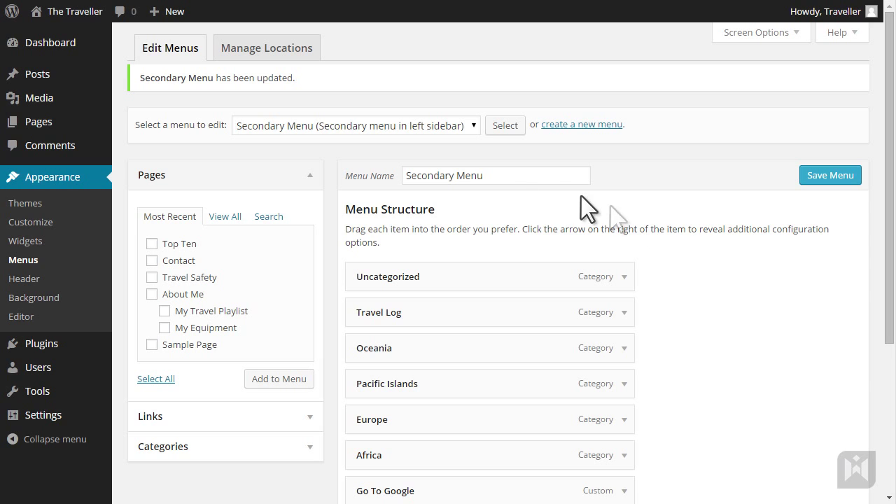
# Step: Switch the menu editor to Top Navigation Menu (Top primary menu)
pyautogui.click(435, 124)
pyautogui.click(424, 154)
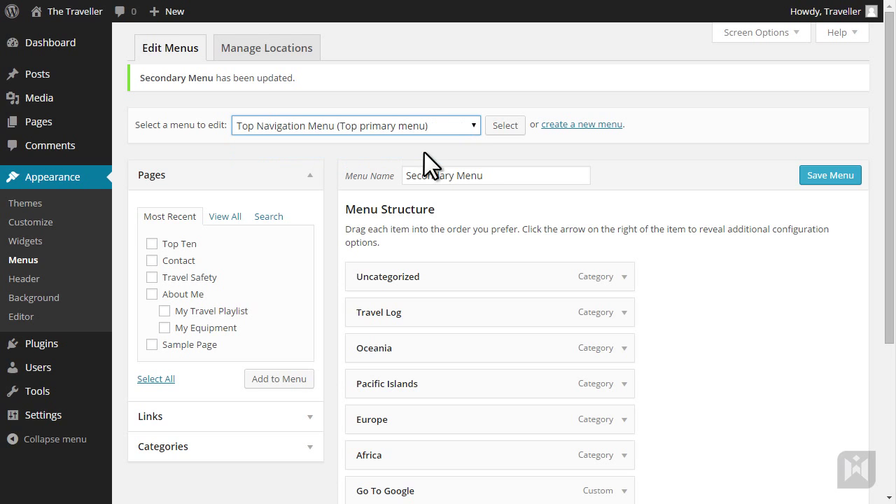
pyautogui.click(507, 130)
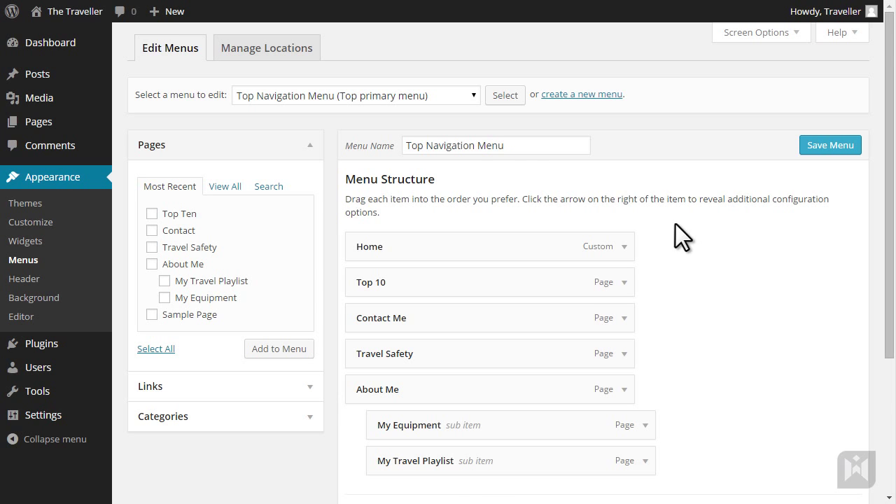
pyautogui.scroll(-1, 677, 226)
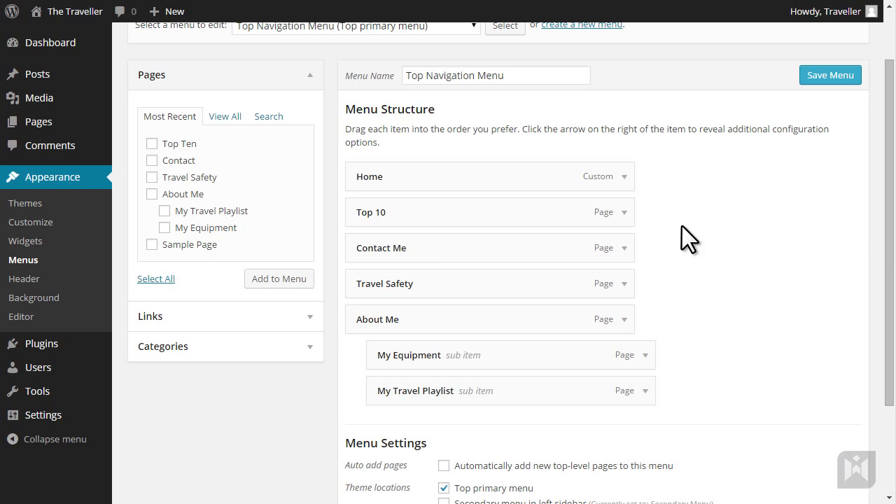
# Step: Add '#' custom links labelled Payment Methods and Credit Cards to the menu
pyautogui.click(297, 317)
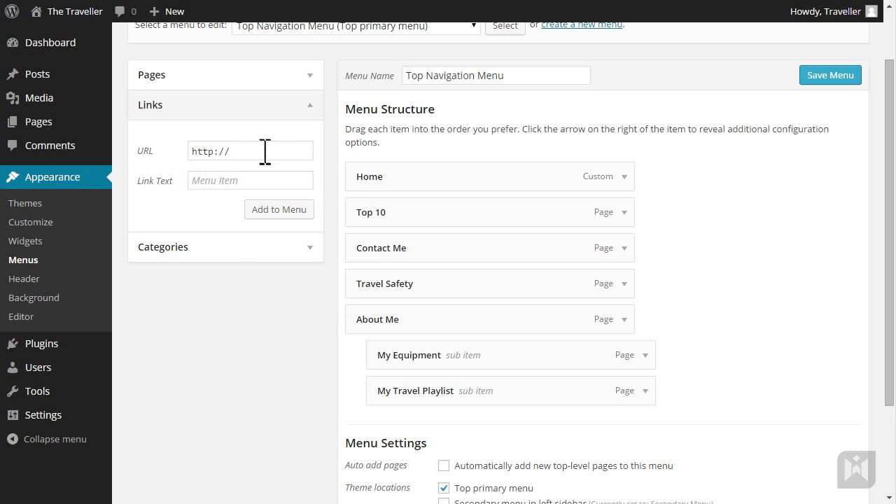
pyautogui.moveTo(265, 151); pyautogui.dragTo(183, 153)
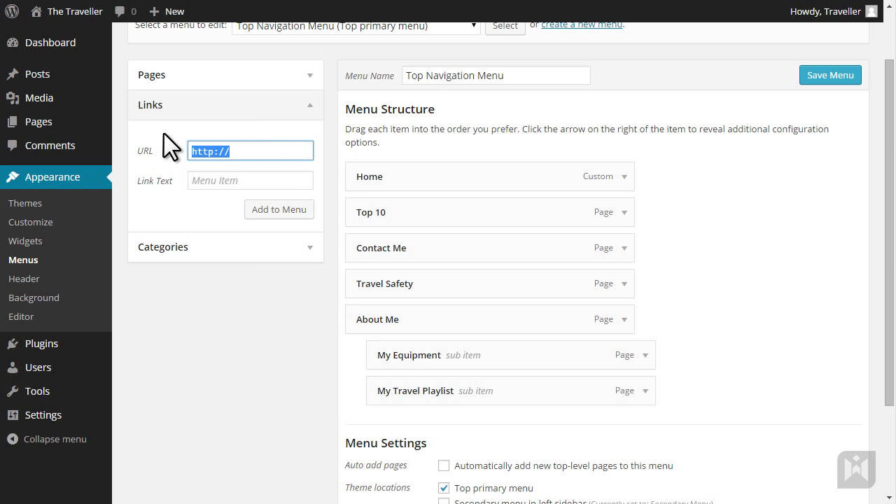
pyautogui.write('#')
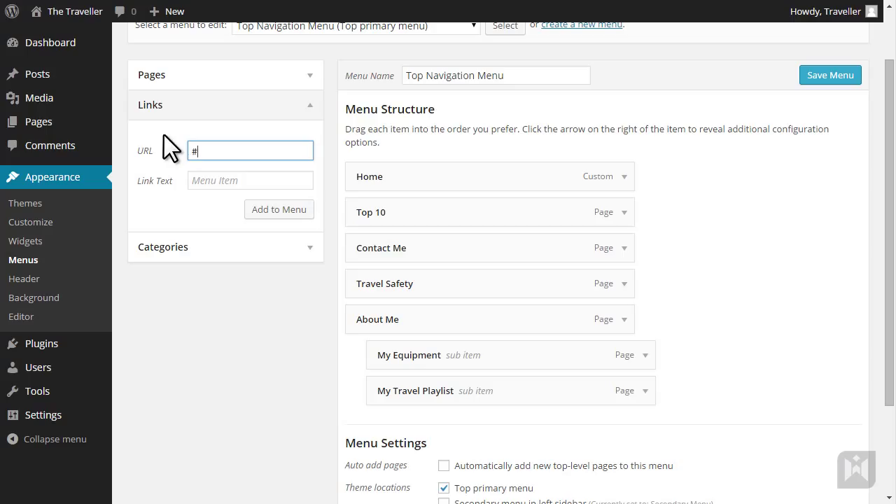
pyautogui.click(203, 180)
pyautogui.write('Payment Methods')
pyautogui.click(253, 213)
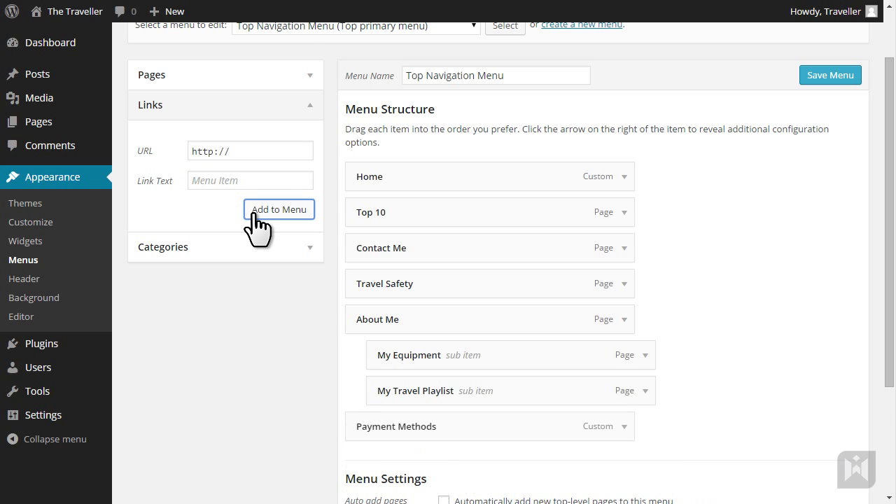
pyautogui.moveTo(255, 152); pyautogui.dragTo(160, 134)
pyautogui.write('#')
pyautogui.press('Tab')
pyautogui.write('Credit Cards')
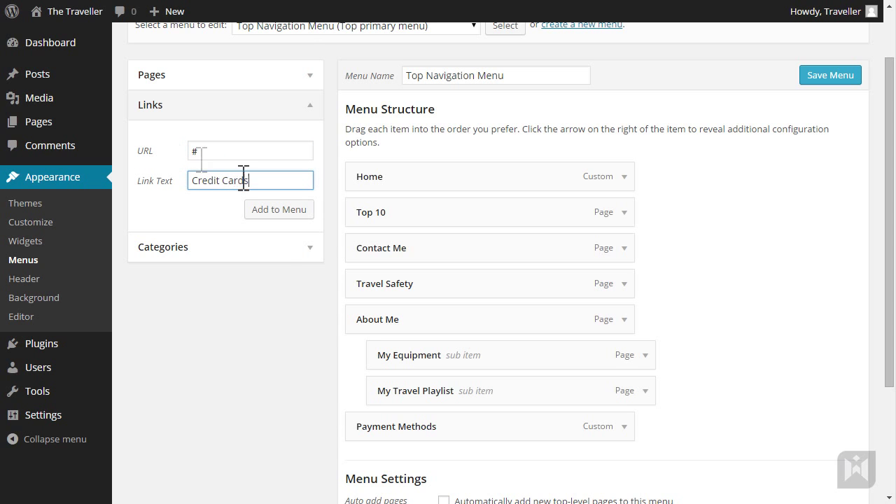
pyautogui.click(276, 212)
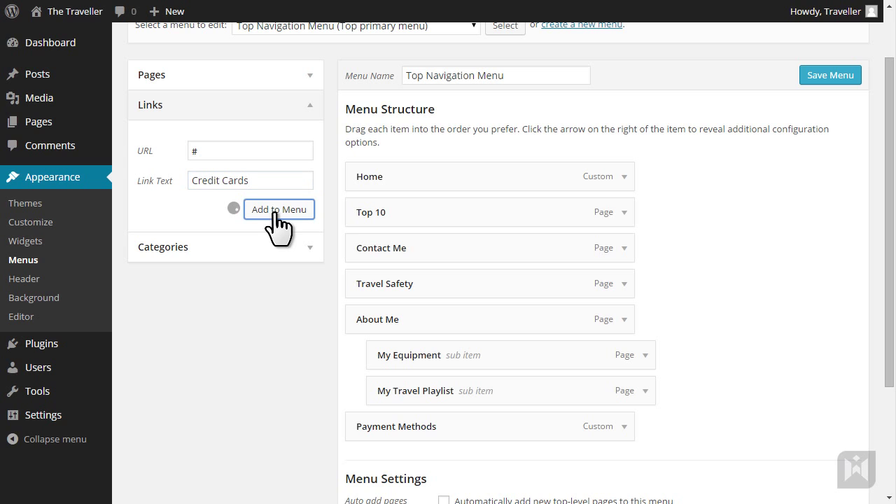
# Step: Add '#' custom links labelled Online Payment and Visa to the menu
pyautogui.tripleClick(245, 149)
pyautogui.write('#')
pyautogui.click(229, 182)
pyautogui.write('Online')
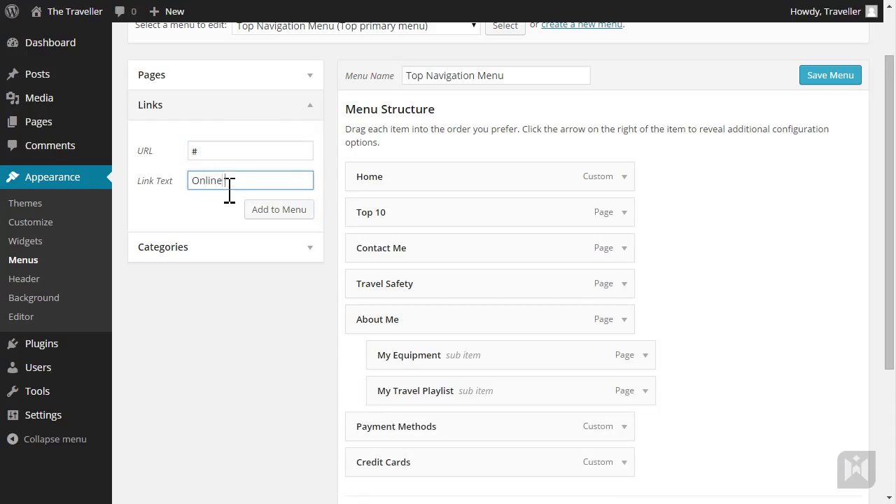
pyautogui.write(' Payment')
pyautogui.click(260, 214)
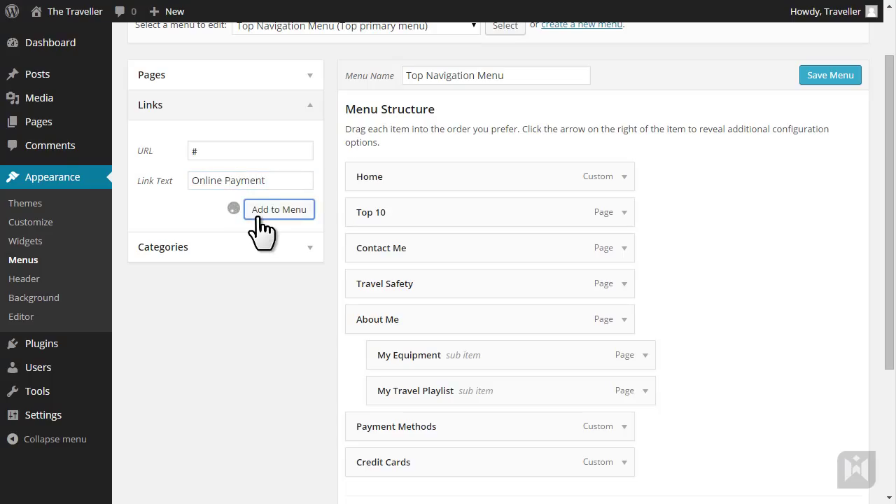
pyautogui.moveTo(246, 150); pyautogui.dragTo(220, 176)
pyautogui.write('#')
pyautogui.click(236, 181)
pyautogui.write('Visa')
pyautogui.click(250, 210)
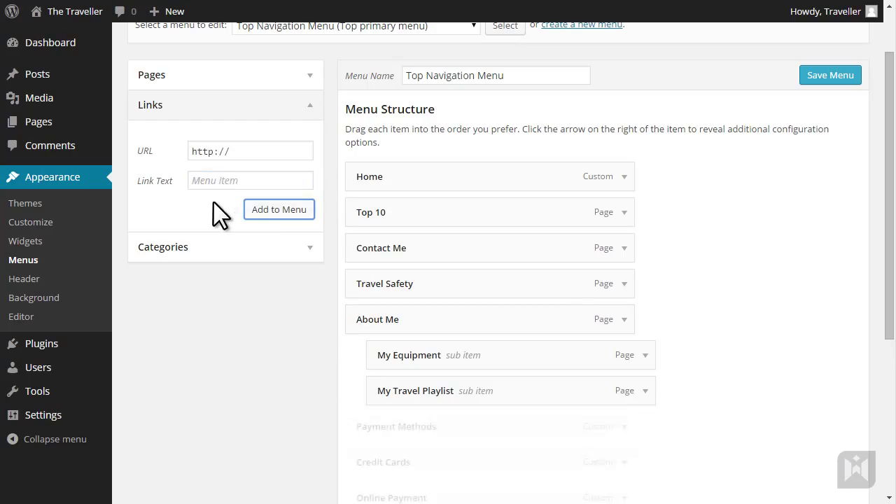
# Step: Add '#' custom links labelled Mastercard, Paypal and Authorize.Net to the menu
pyautogui.moveTo(236, 149); pyautogui.dragTo(137, 145)
pyautogui.write('#')
pyautogui.press('Tab')
pyautogui.write('Mastercard')
pyautogui.click(266, 212)
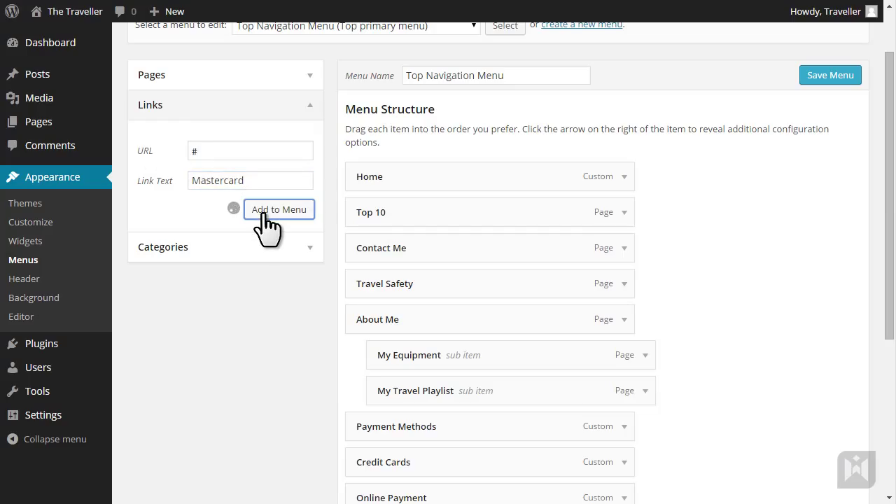
pyautogui.moveTo(254, 150); pyautogui.dragTo(176, 188)
pyautogui.write('#')
pyautogui.click(234, 181)
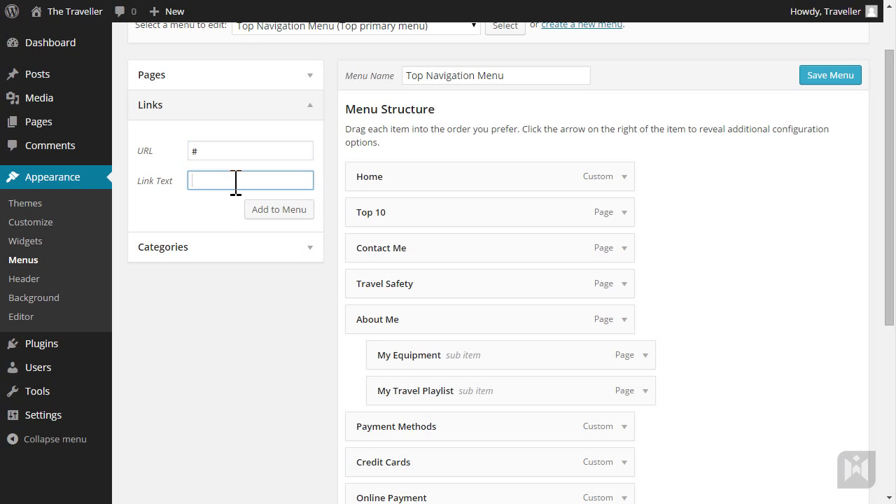
pyautogui.write('Paypal')
pyautogui.click(260, 213)
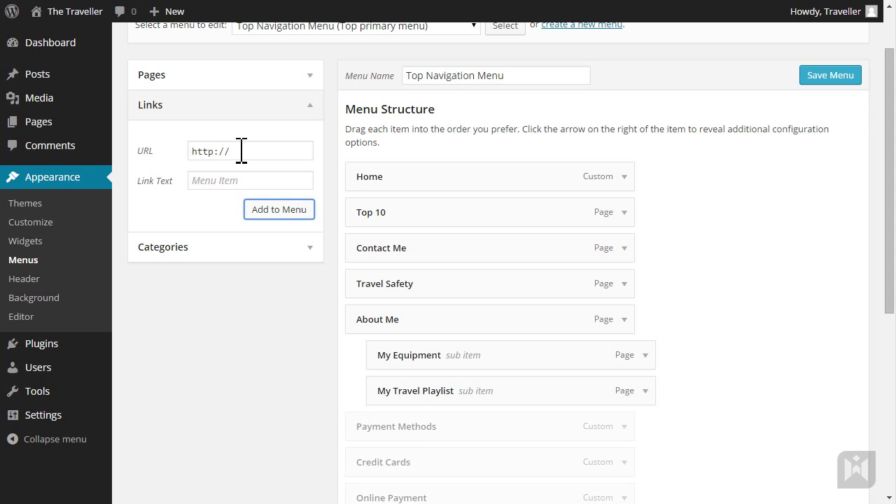
pyautogui.moveTo(240, 150); pyautogui.dragTo(169, 151)
pyautogui.write('#')
pyautogui.press('Tab')
pyautogui.write('Authorize.Net')
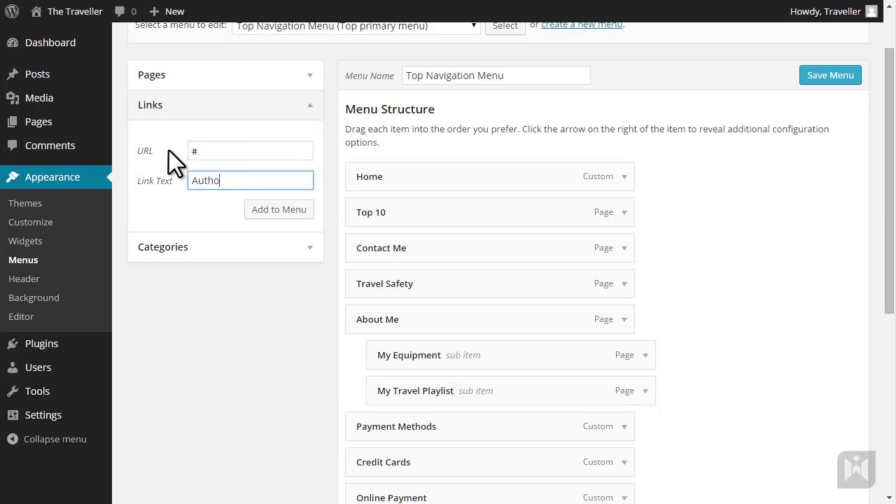
pyautogui.click(262, 212)
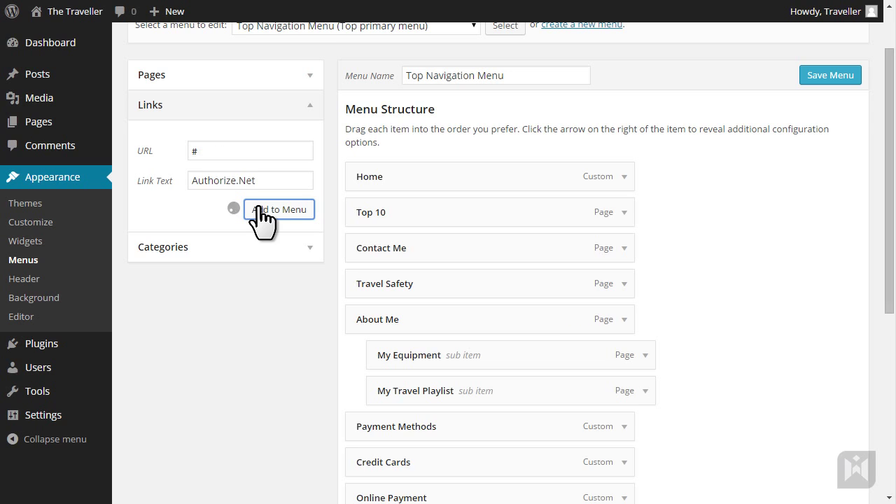
pyautogui.scroll(-3, 284, 301)
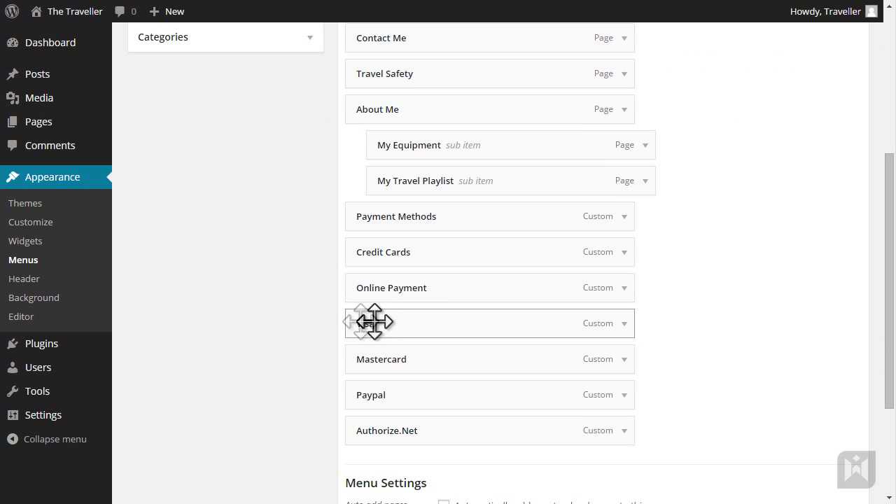
# Step: Nest Visa and Mastercard under Credit Cards, Paypal and Authorize.Net under Online Payment, both under Payment Methods
pyautogui.moveTo(413, 320); pyautogui.dragTo(425, 287)
pyautogui.moveTo(426, 355); pyautogui.dragTo(434, 334)
pyautogui.moveTo(432, 404); pyautogui.dragTo(453, 397)
pyautogui.moveTo(426, 430); pyautogui.dragTo(444, 450)
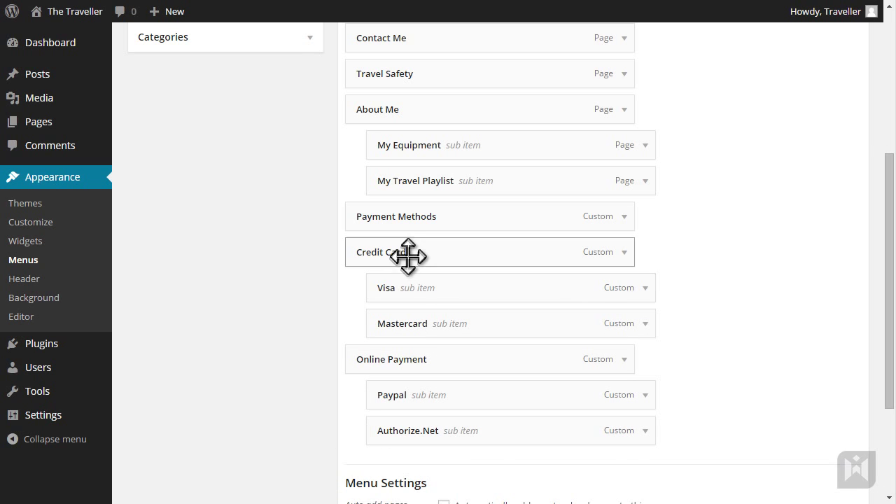
pyautogui.moveTo(410, 254); pyautogui.dragTo(434, 266)
pyautogui.moveTo(423, 355); pyautogui.dragTo(452, 372)
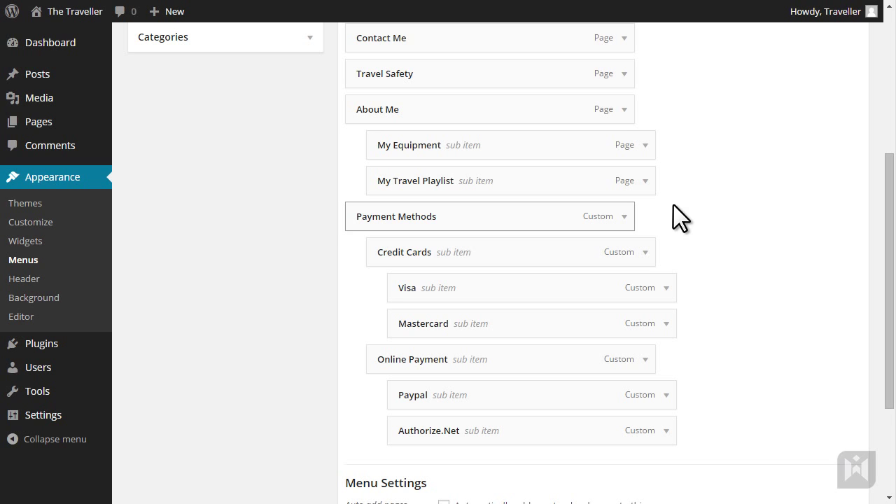
# Step: Move the Payment Methods group up below Top 10 and save the menu
pyautogui.scroll(2, 676, 205)
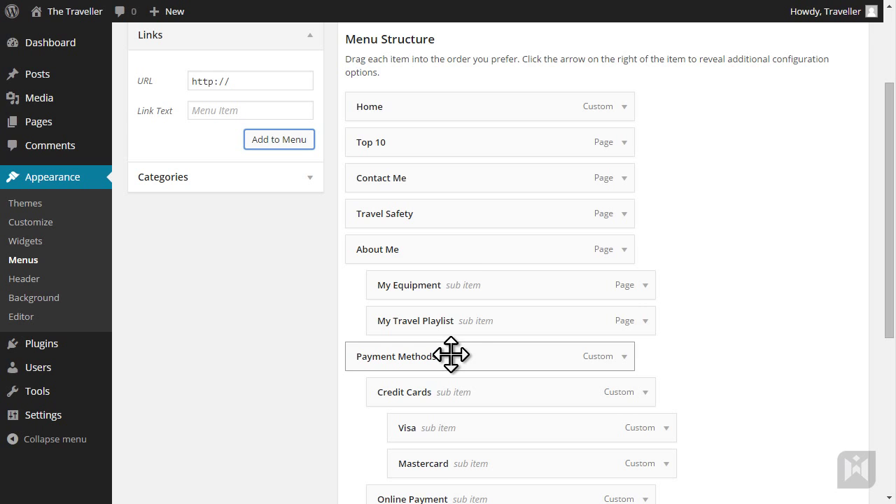
pyautogui.moveTo(451, 355); pyautogui.dragTo(520, 196)
pyautogui.scroll(2, 764, 220)
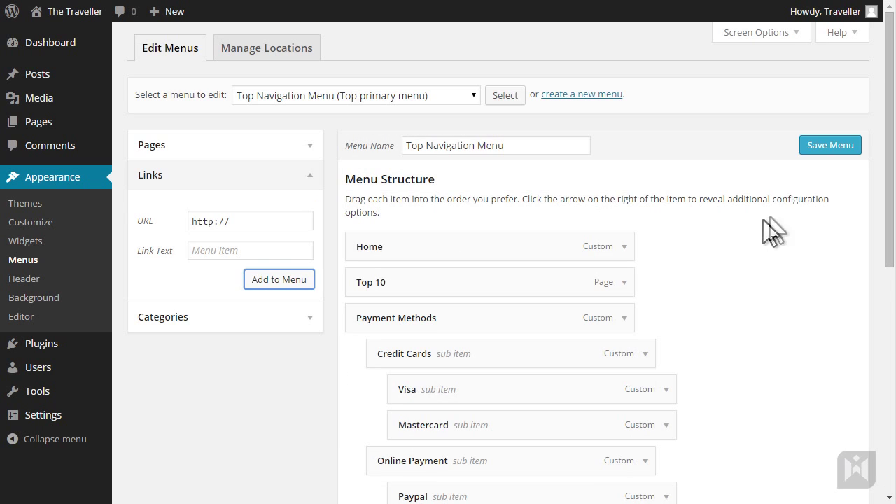
pyautogui.click(811, 145)
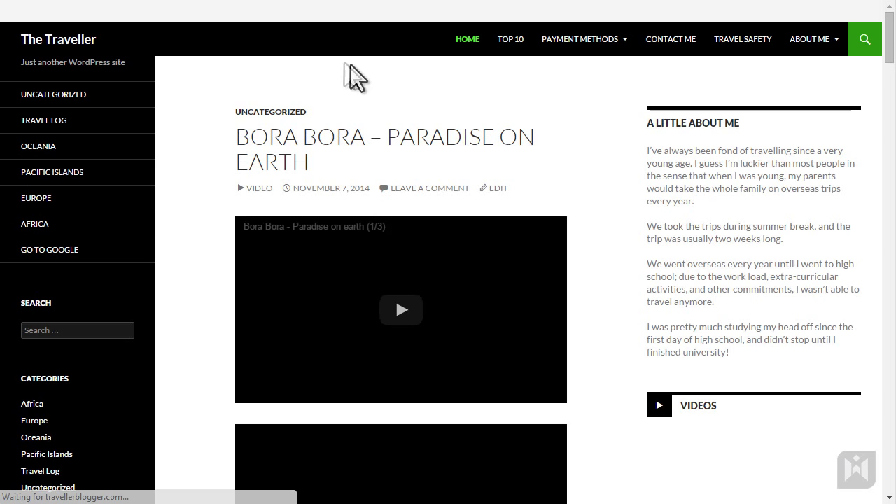
# Step: On the live site, expand Payment Methods' Credit Cards and Online Payment submenus and try a placeholder payment link
pyautogui.moveTo(573, 45)
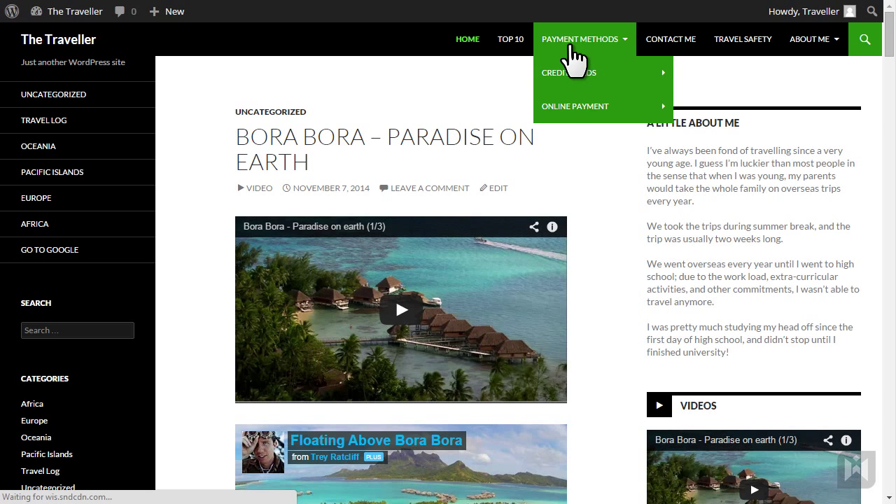
pyautogui.moveTo(621, 76)
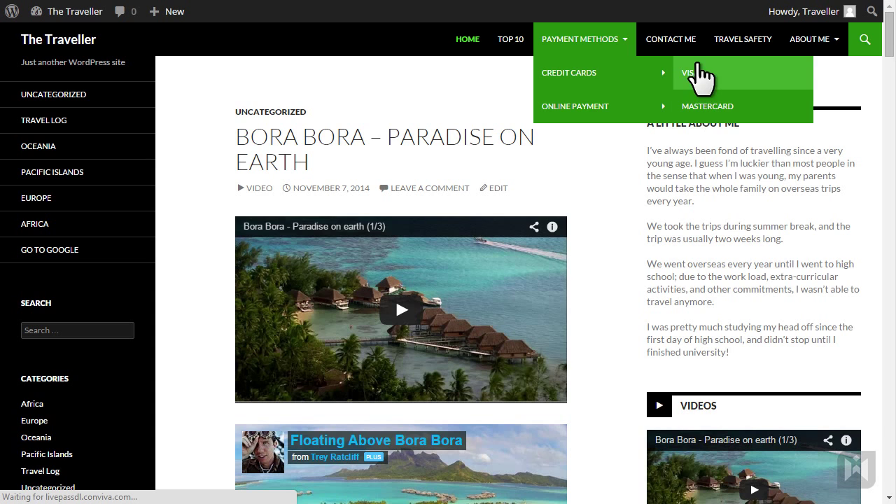
pyautogui.moveTo(649, 112)
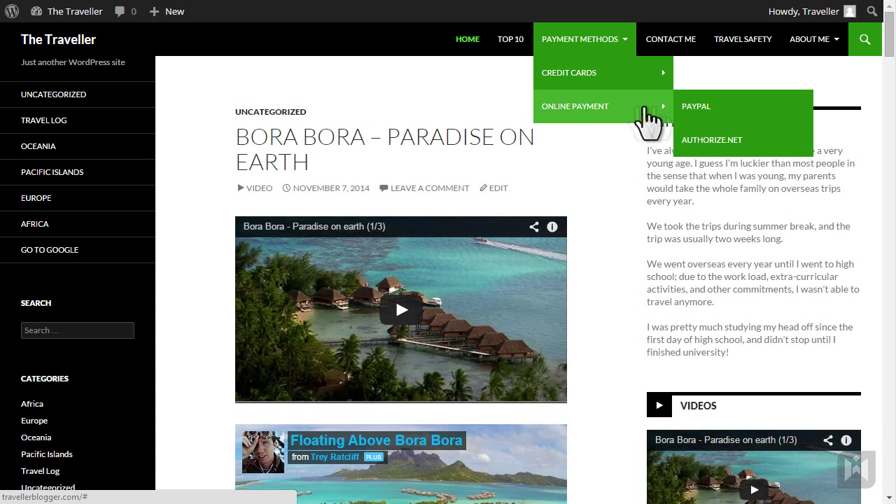
pyautogui.click(739, 119)
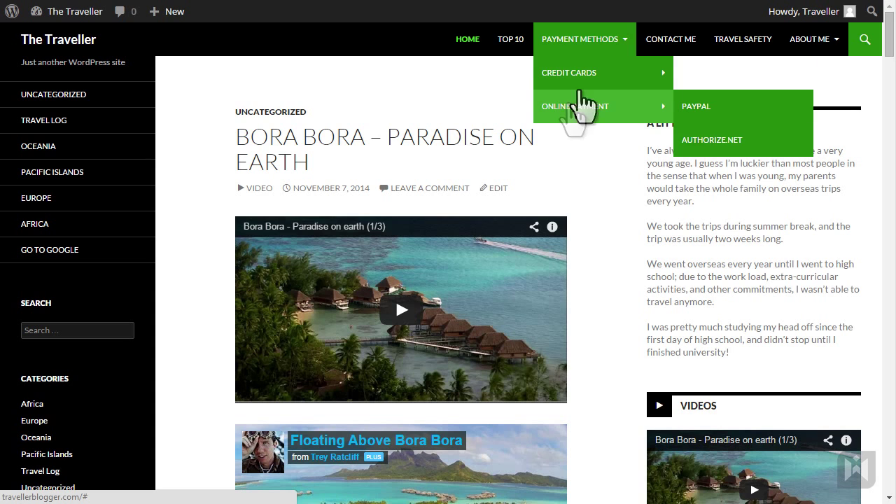
pyautogui.moveTo(589, 78)
pyautogui.moveTo(592, 107)
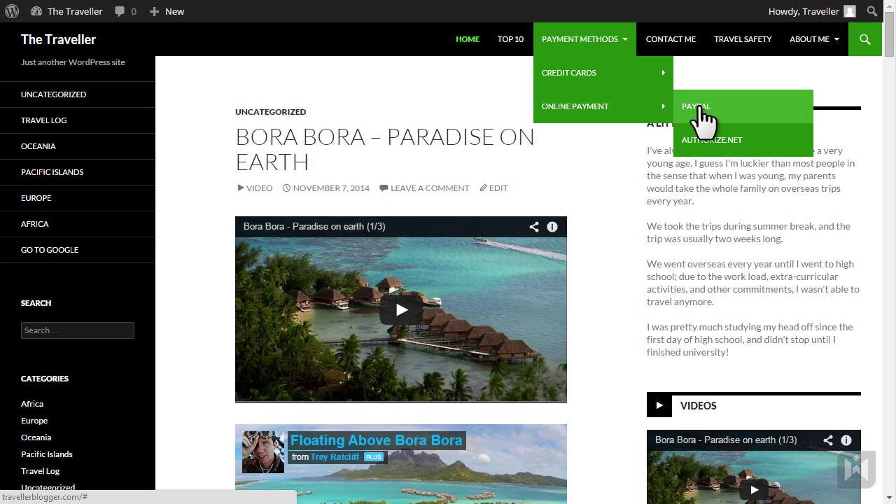